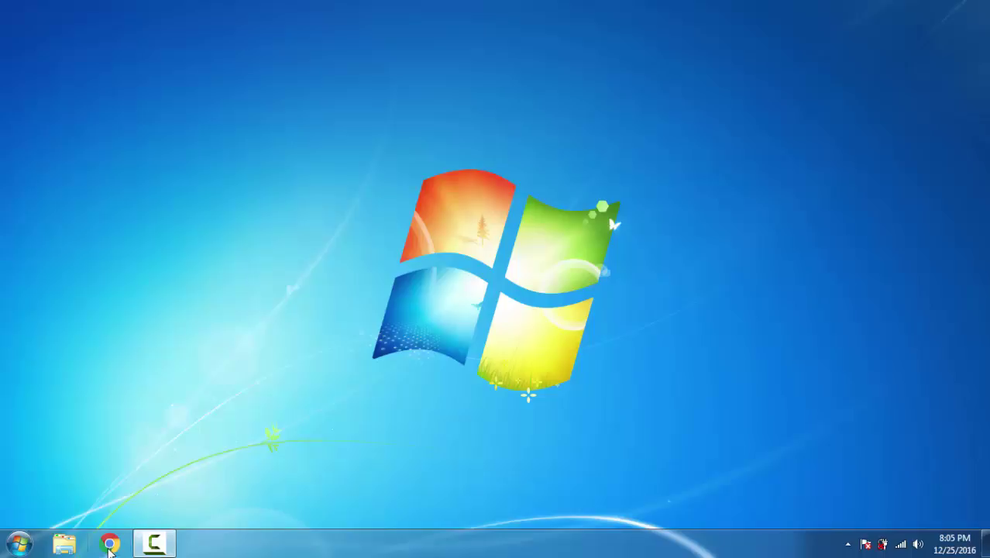
Launch Google Chrome and load the sses.applane.com site
{"action": "left_click", "coordinate": [110, 544]}
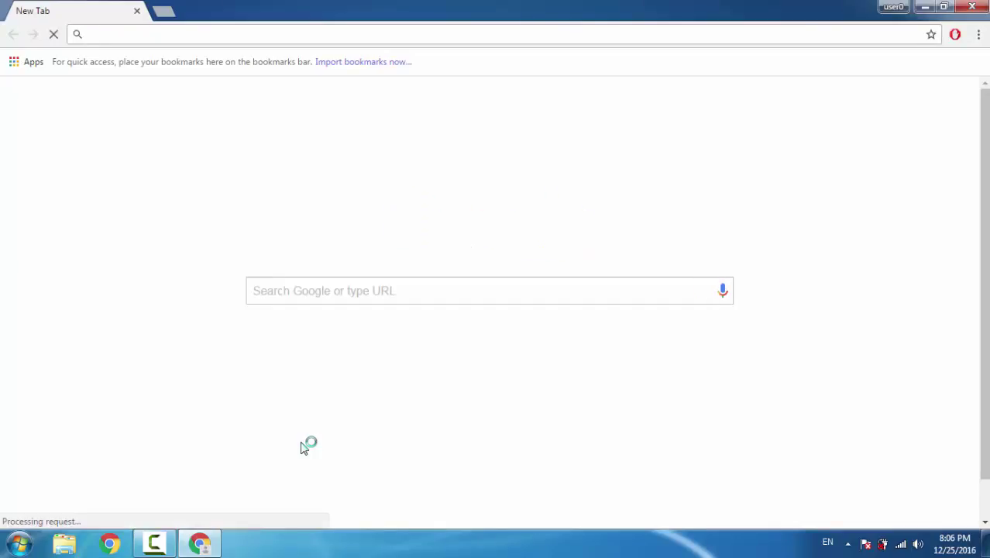
{"action": "type", "text": "ss"}
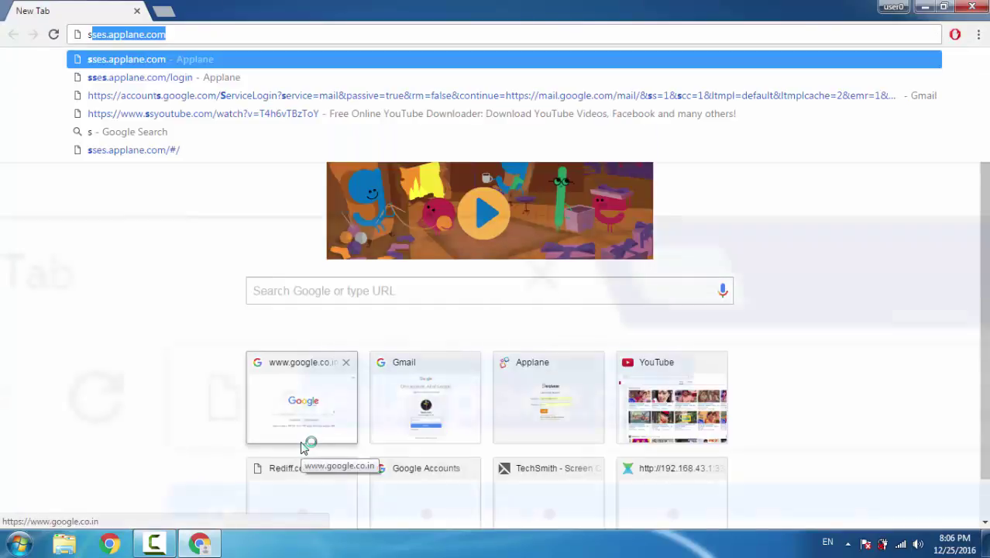
{"action": "type", "text": "es"}
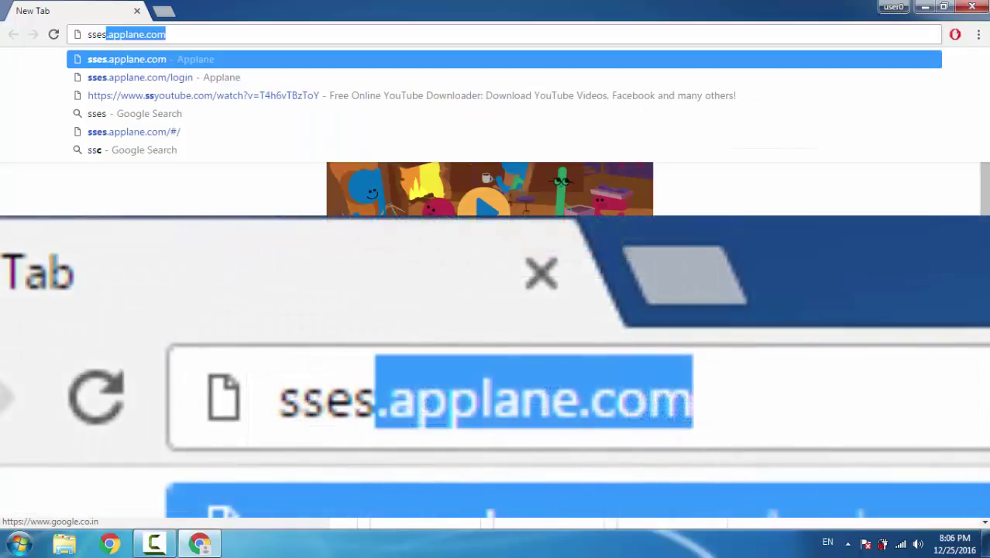
{"action": "type", "text": ","}
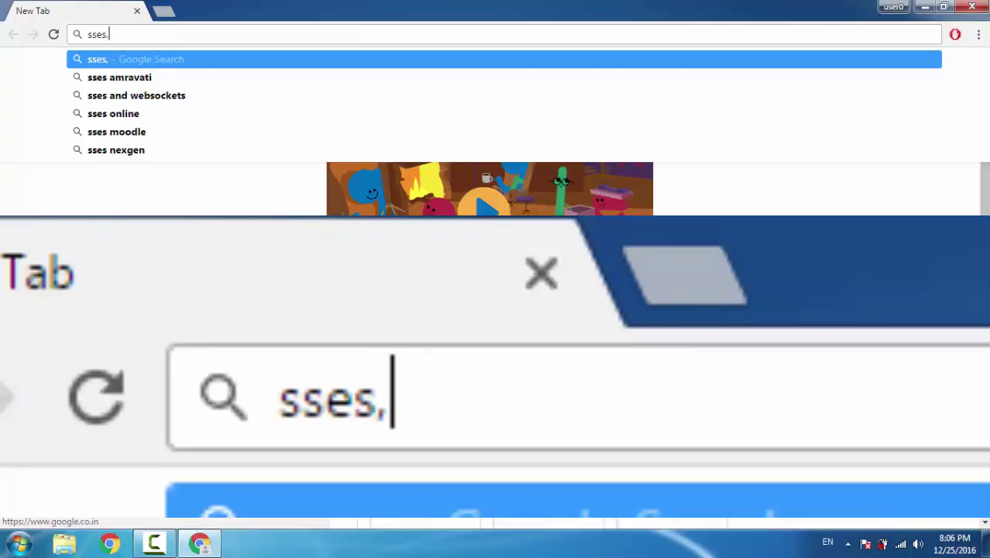
{"action": "key", "text": "BackSpace"}
{"action": "type", "text": "."}
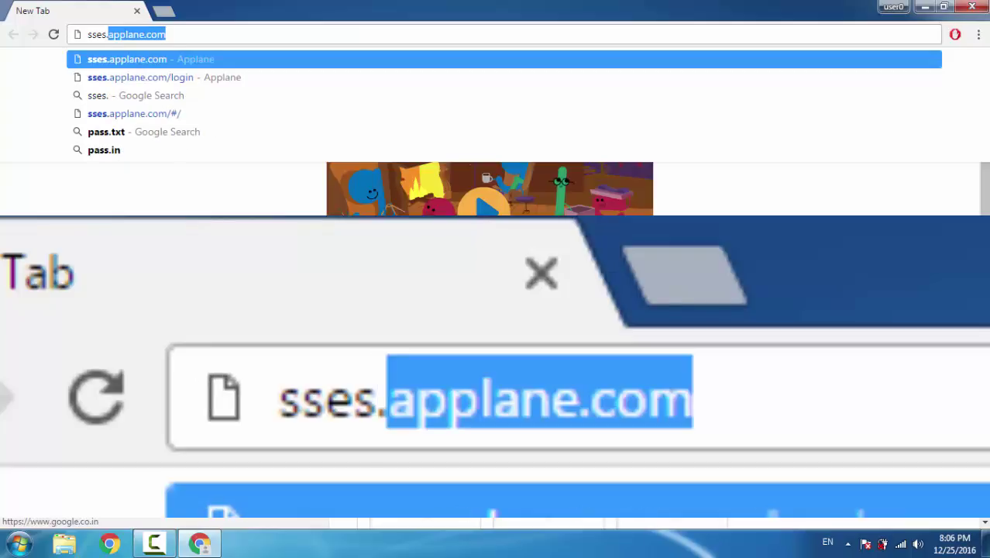
{"action": "type", "text": "app"}
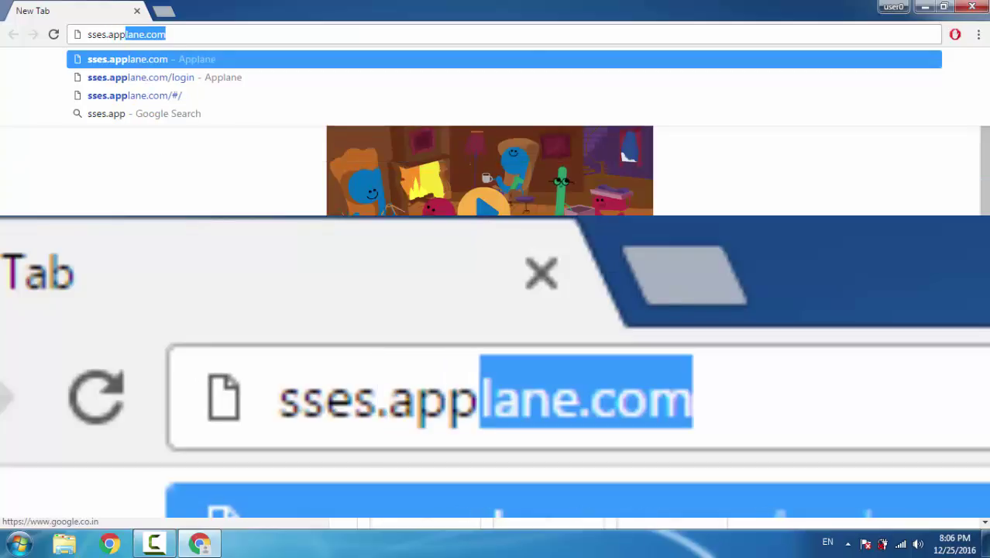
{"action": "type", "text": "lane"}
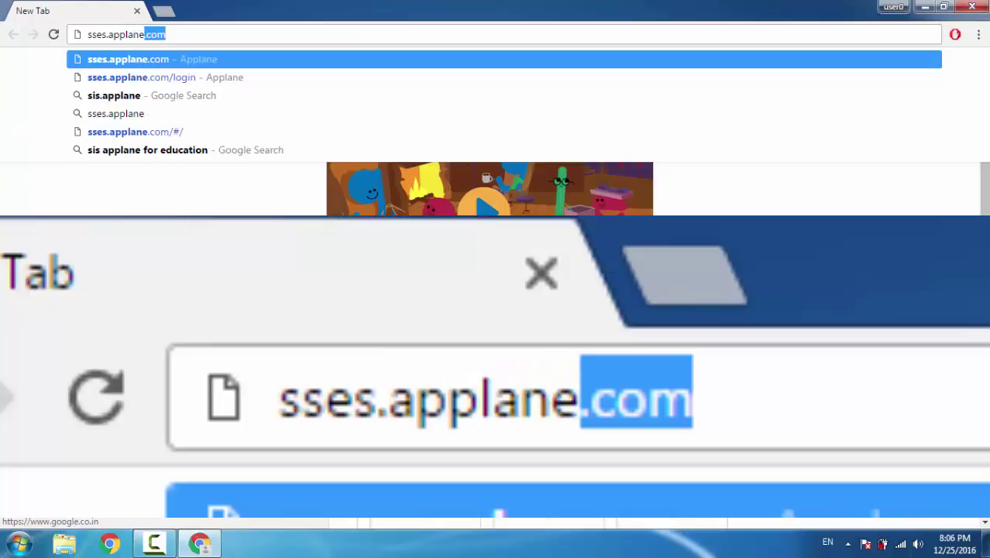
{"action": "type", "text": ".com"}
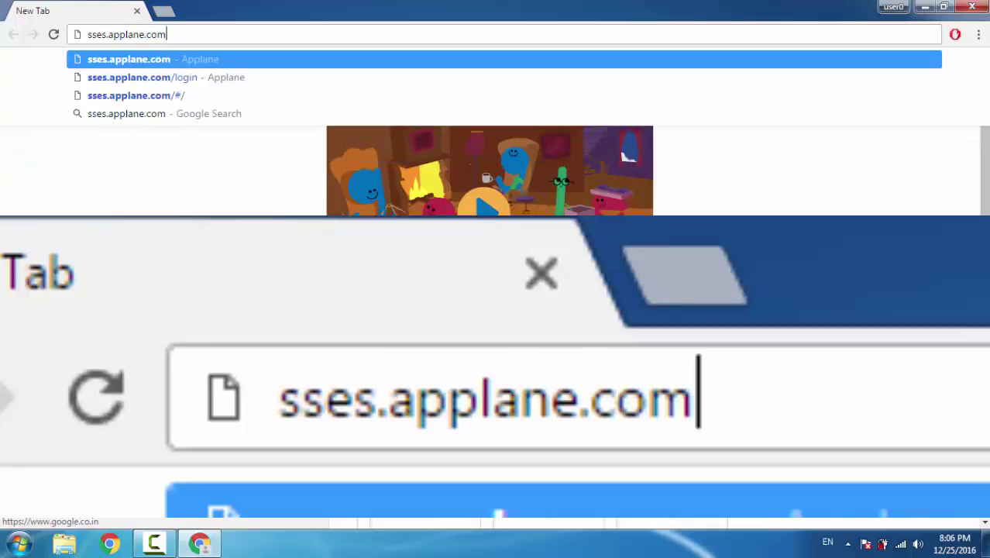
{"action": "key", "text": "Return"}
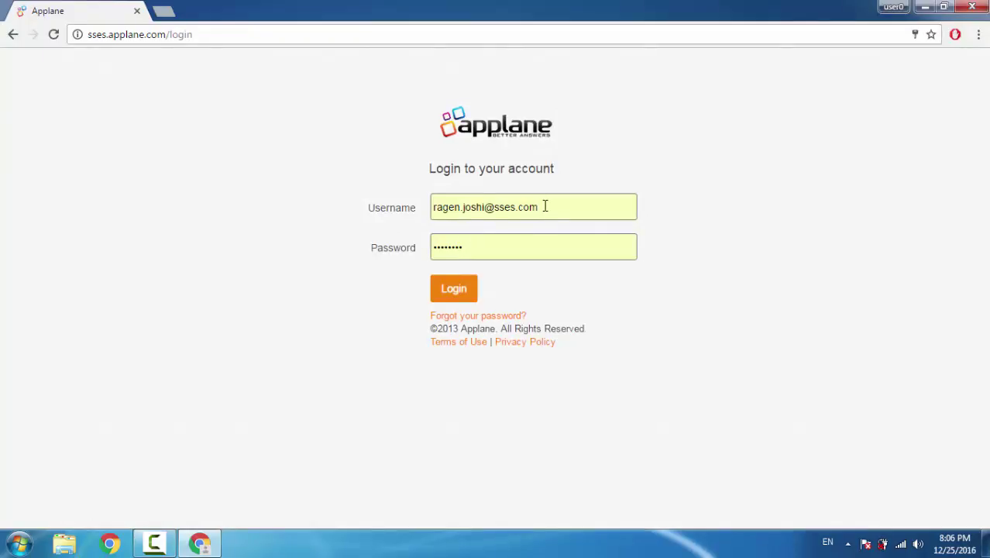
Clear the Username field and fill it with the saved account from Chrome's autofill suggestions
{"action": "left_click", "coordinate": [376, 209]}
{"action": "key", "text": "BackSpace"}
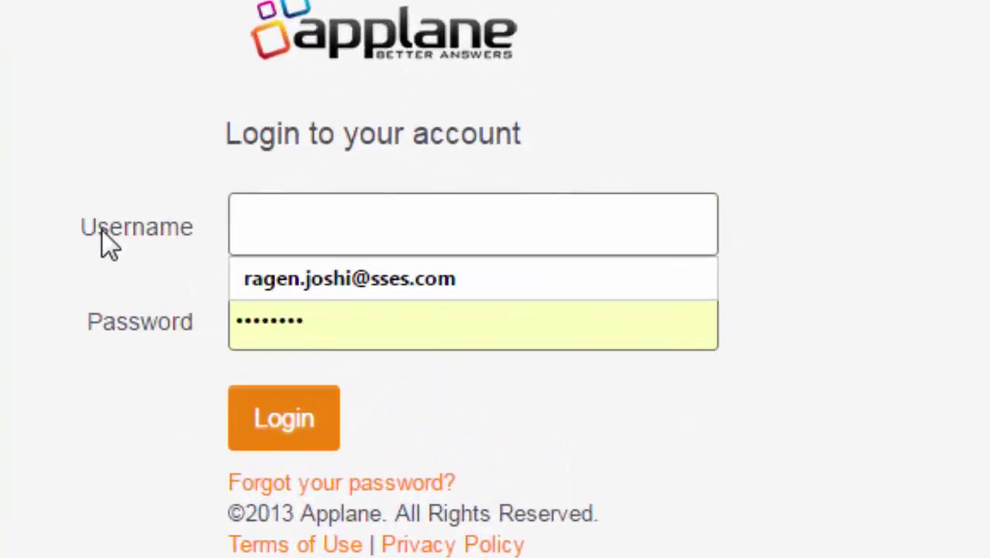
{"action": "left_click", "coordinate": [150, 164]}
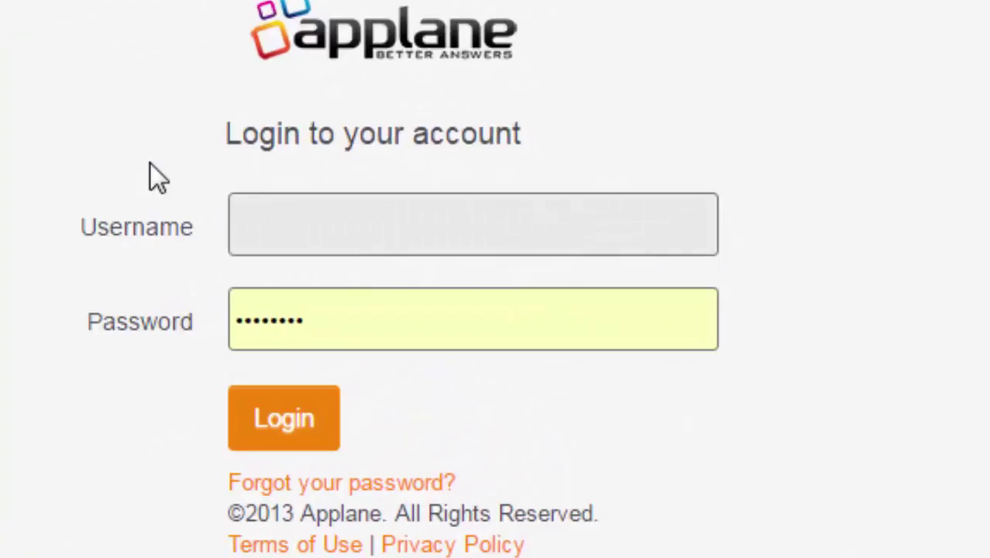
{"action": "left_click", "coordinate": [275, 238]}
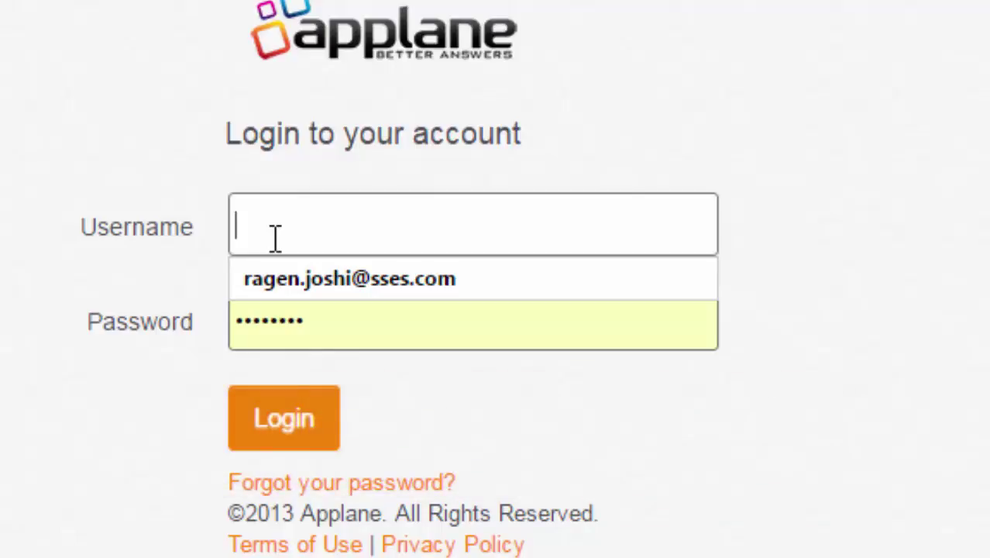
{"action": "left_click", "coordinate": [281, 278]}
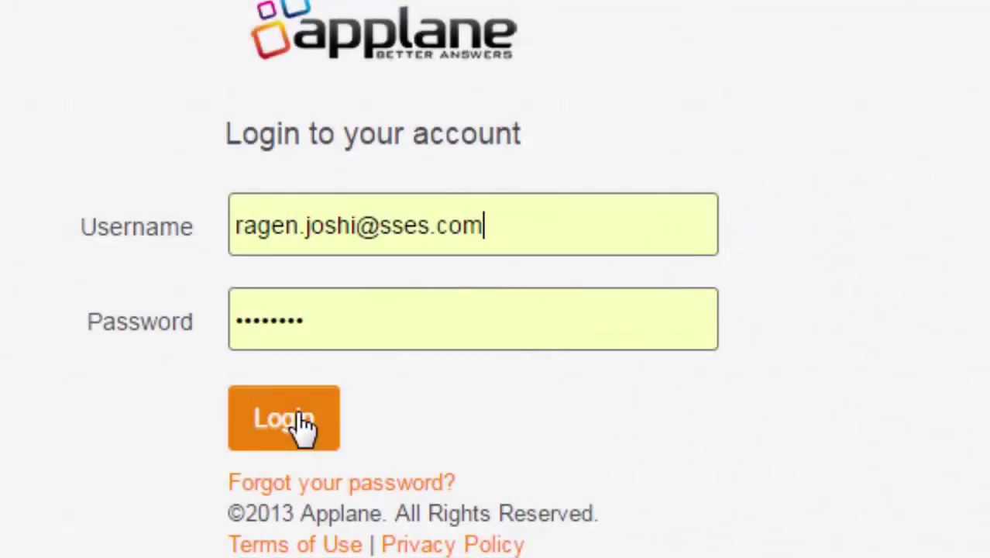
Log in, let Chrome save the password, and check the Teacher Portal page and portal dropdowns
{"action": "left_click", "coordinate": [302, 425]}
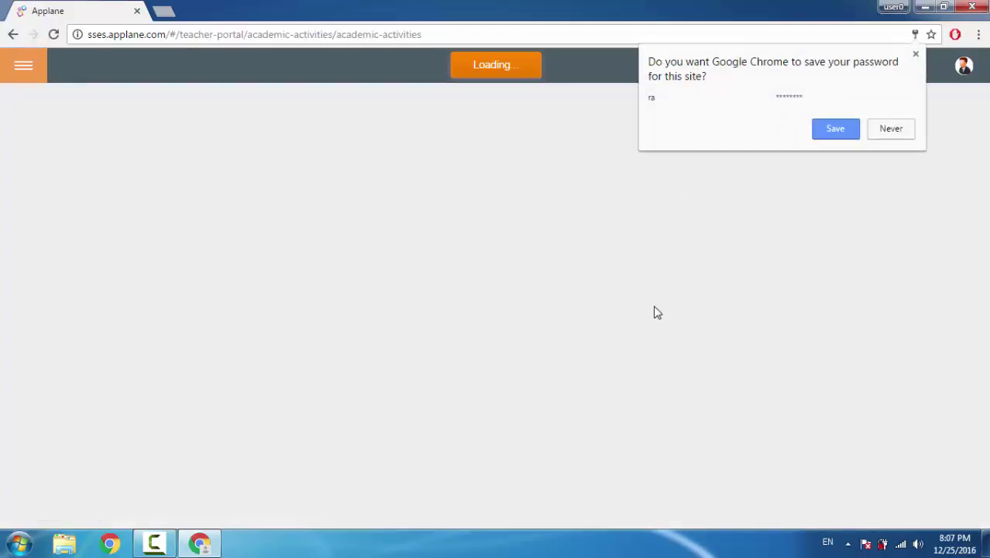
{"action": "left_click", "coordinate": [846, 137]}
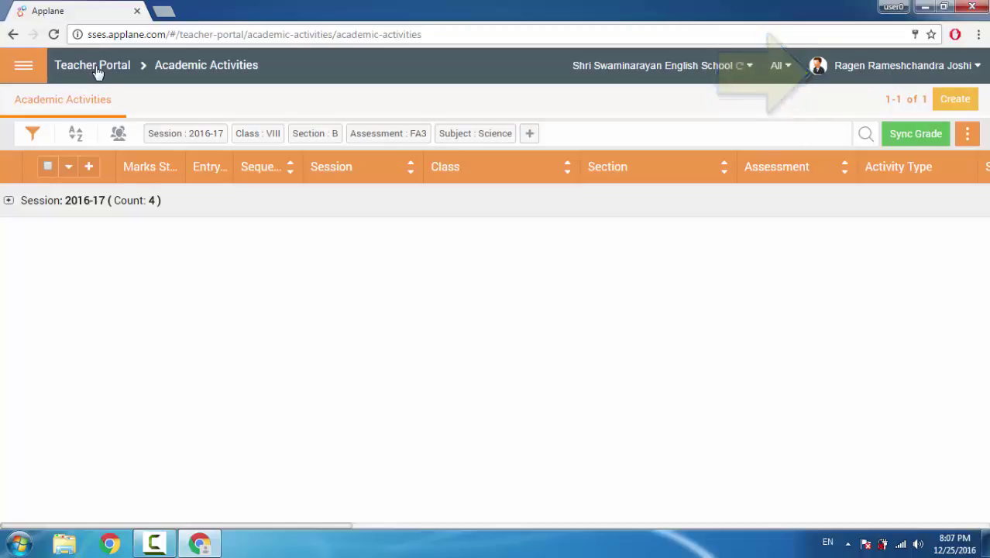
{"action": "left_click", "coordinate": [180, 72]}
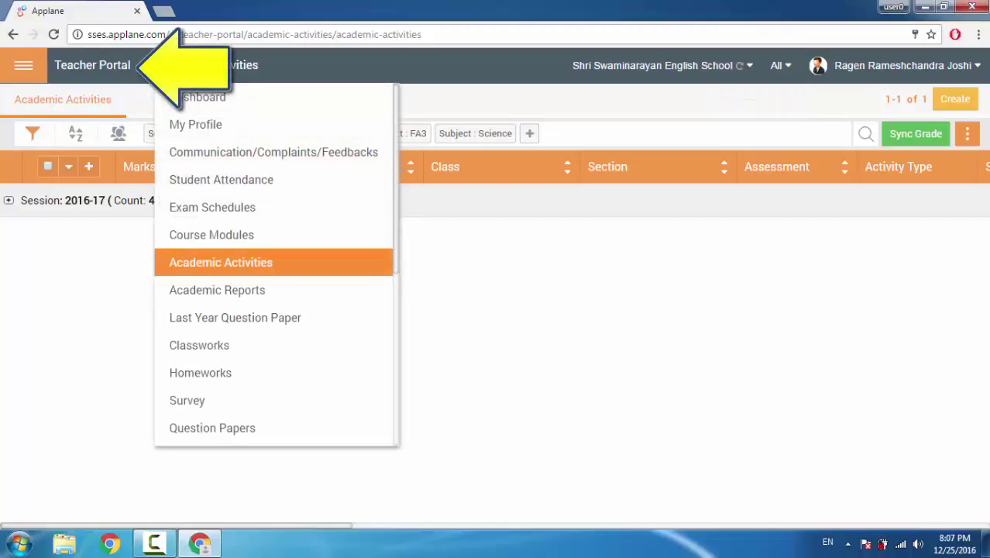
{"action": "left_click", "coordinate": [120, 72]}
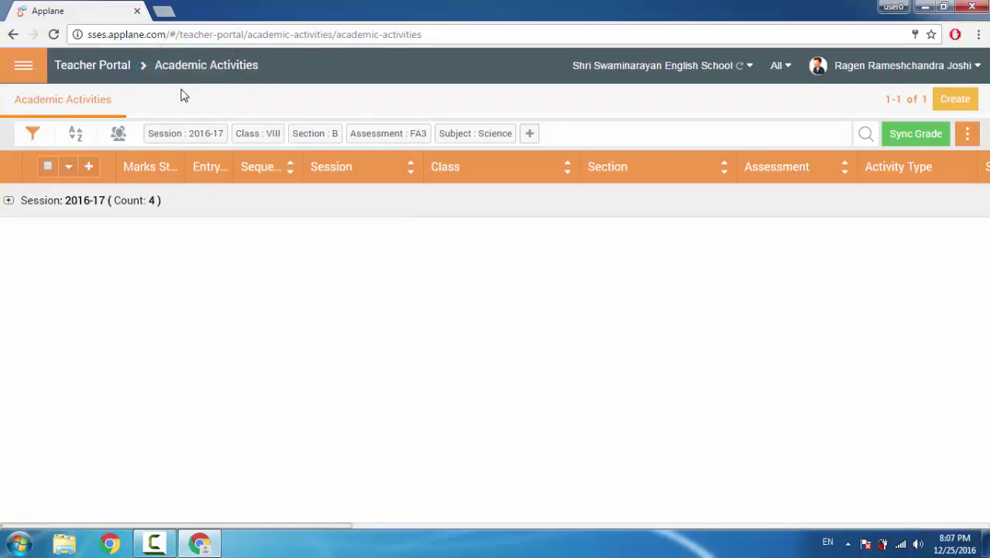
Remove the Session, Class, Section, Assessment FA3 and Subject Science filter chips
{"action": "left_click", "coordinate": [186, 72]}
{"action": "left_click", "coordinate": [218, 135]}
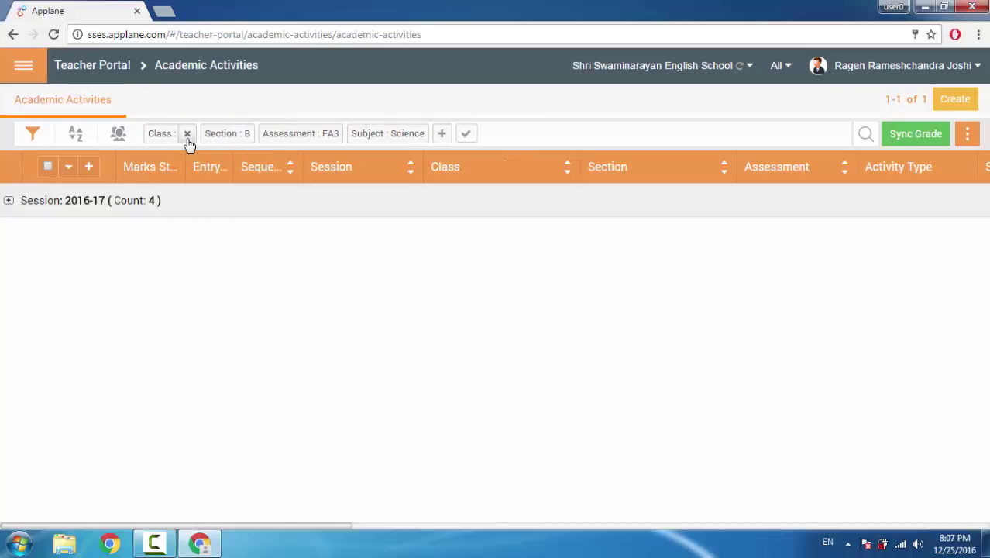
{"action": "left_click", "coordinate": [187, 135]}
{"action": "left_click", "coordinate": [187, 136]}
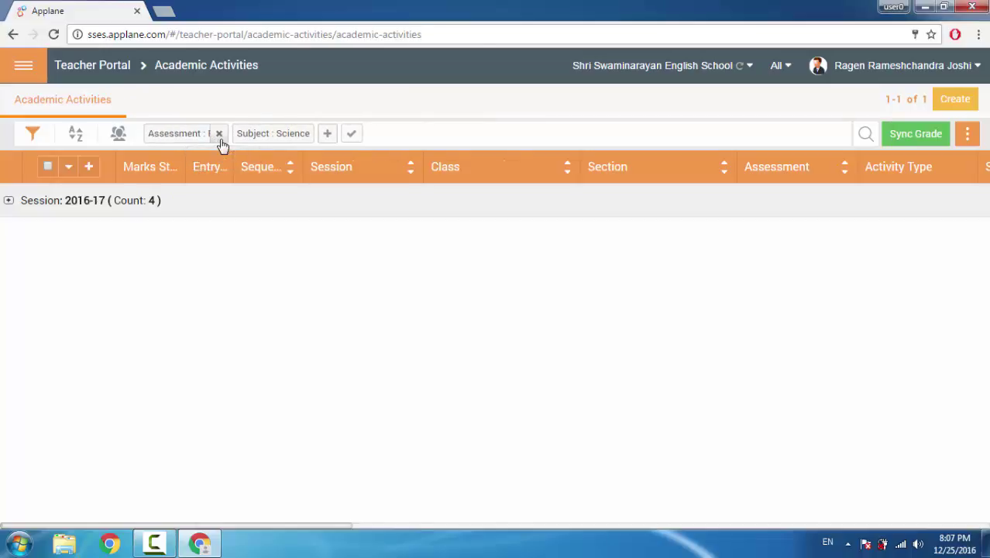
{"action": "left_click", "coordinate": [219, 137]}
{"action": "left_click", "coordinate": [218, 139]}
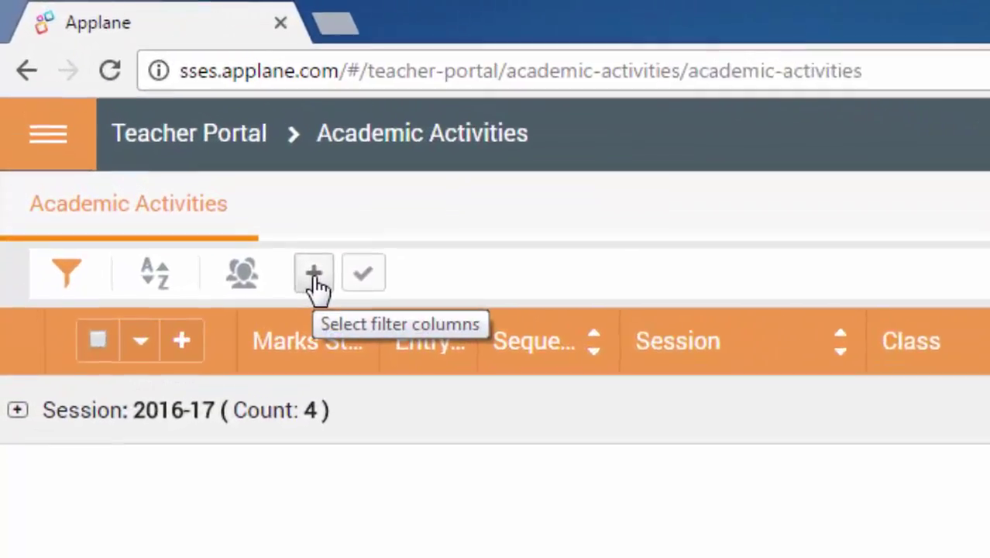
Add Session and Class filters set to 2016-17 and VIII
{"action": "left_click", "coordinate": [316, 283]}
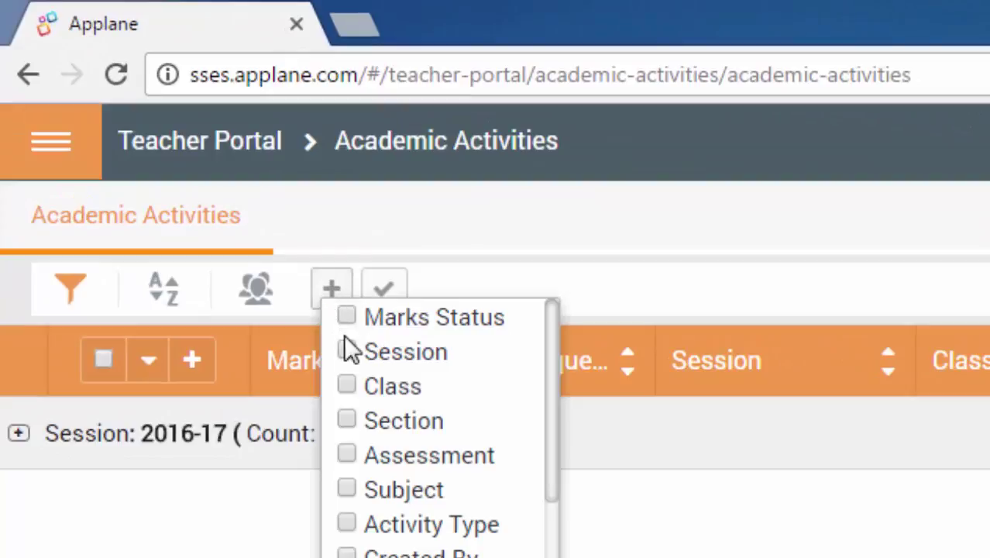
{"action": "left_click", "coordinate": [347, 353]}
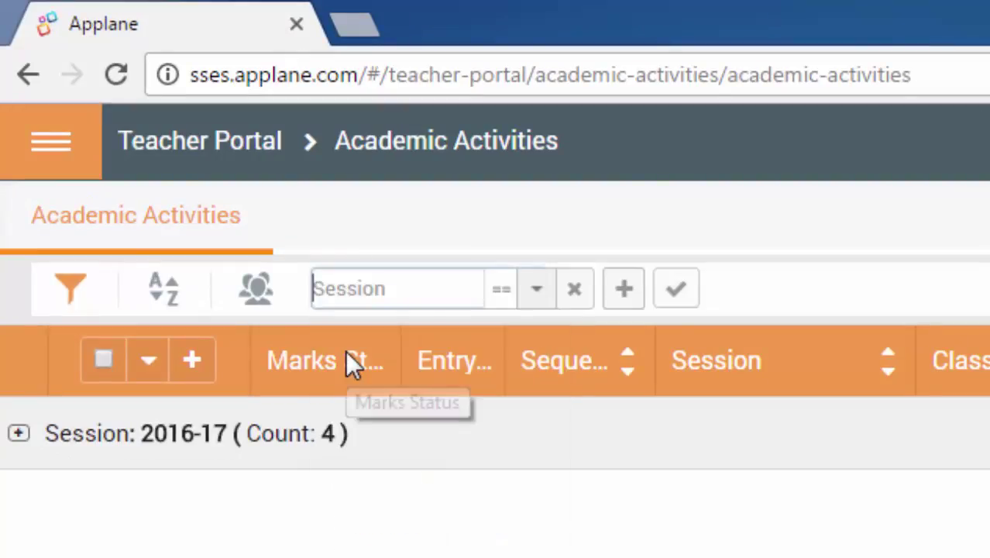
{"action": "left_click", "coordinate": [536, 295]}
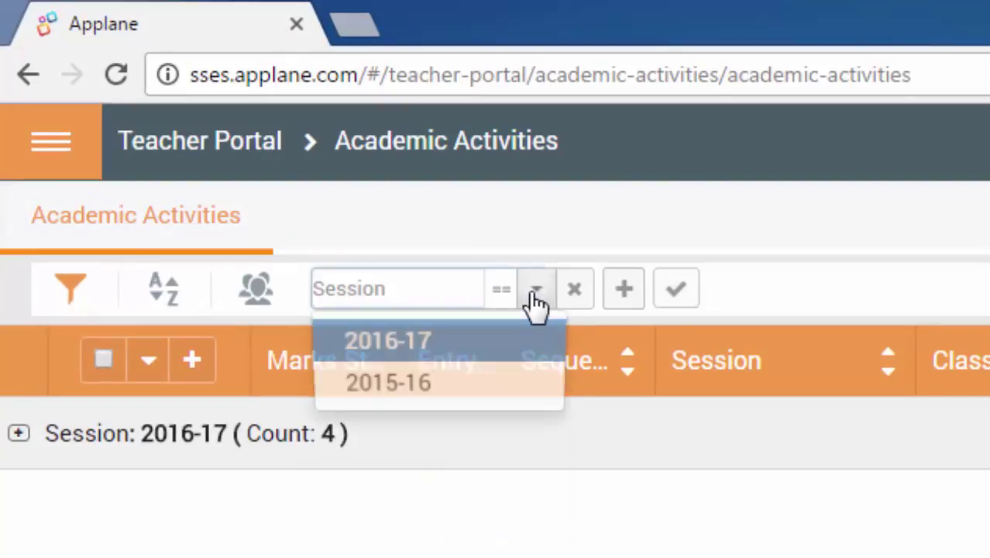
{"action": "left_click", "coordinate": [412, 368]}
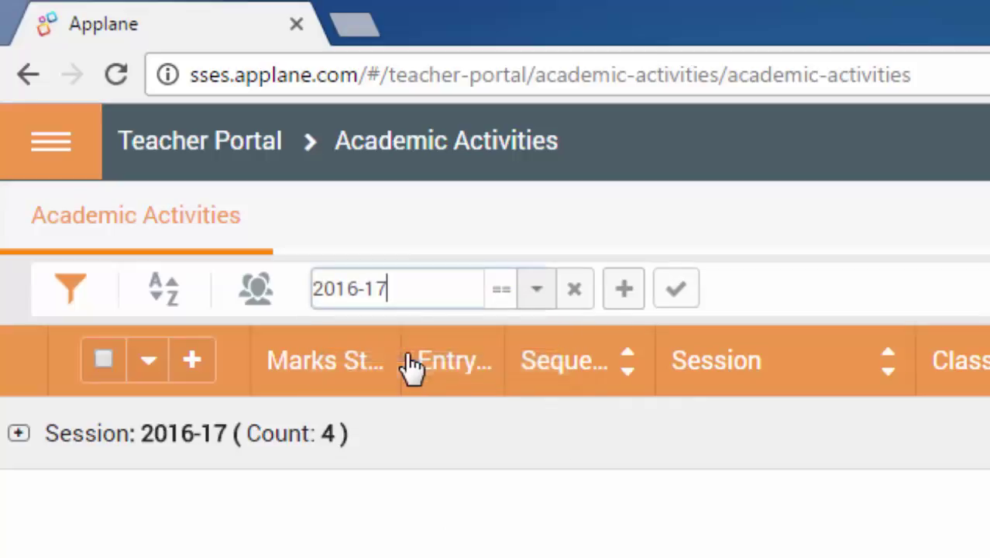
{"action": "left_click", "coordinate": [624, 300]}
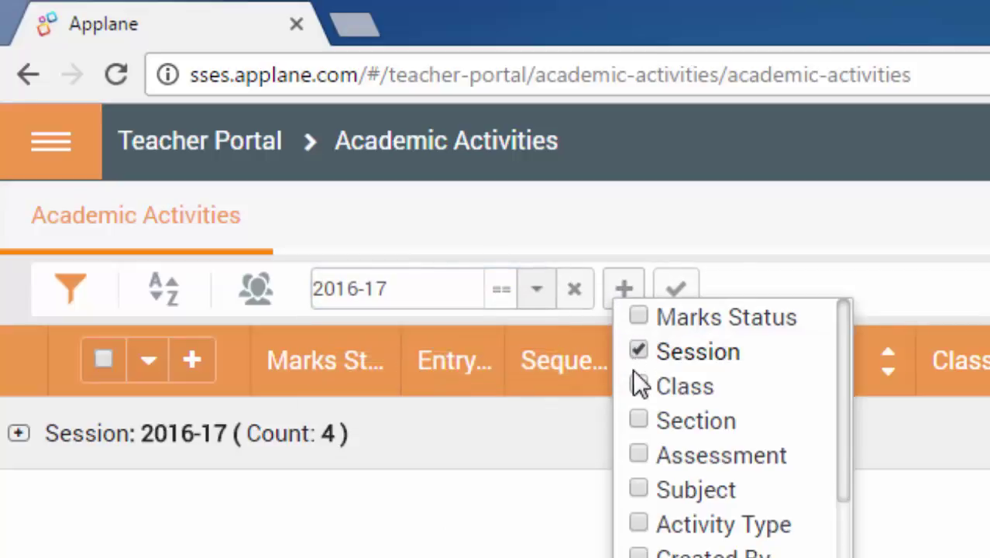
{"action": "left_click", "coordinate": [639, 388]}
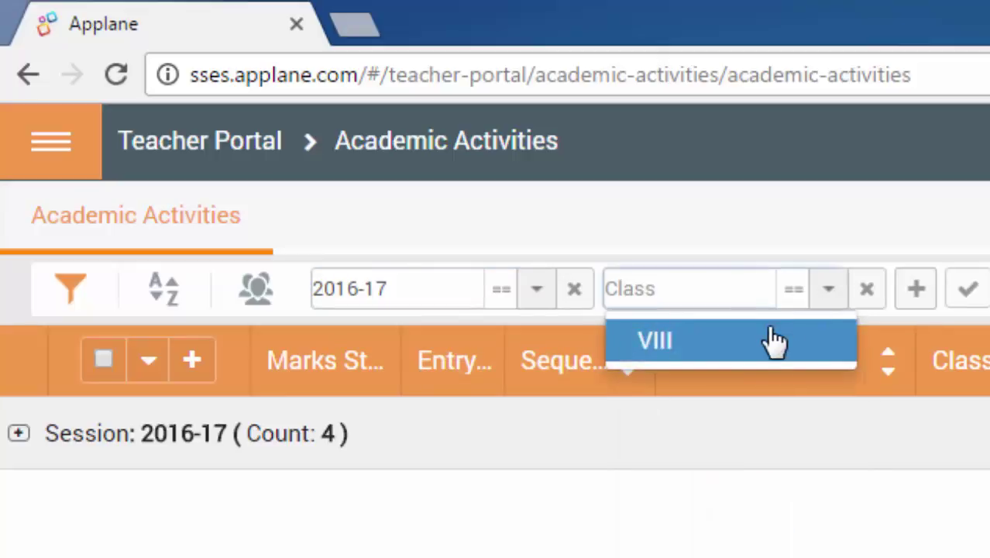
{"action": "left_click", "coordinate": [740, 346]}
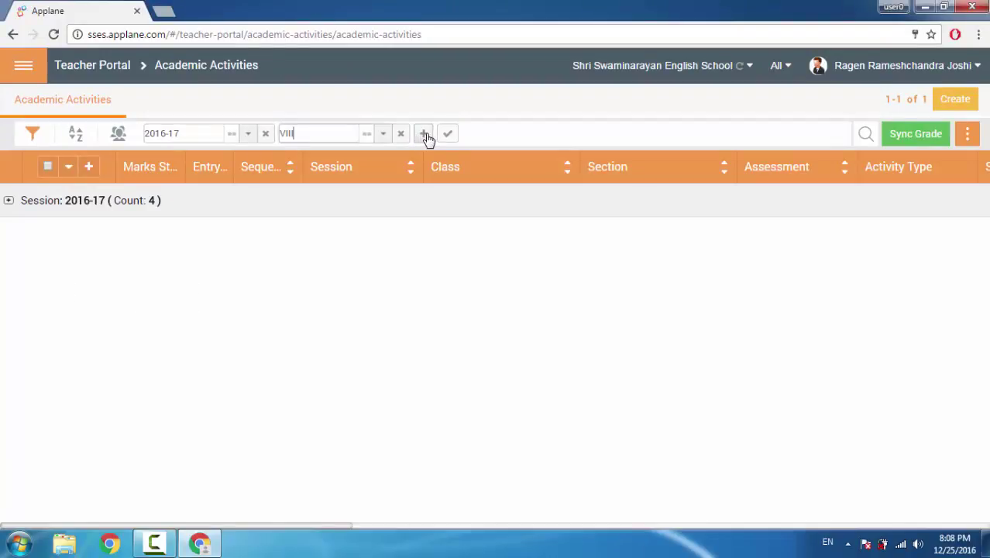
Add Section and Assessment filters set to A and FA3
{"action": "left_click", "coordinate": [424, 136]}
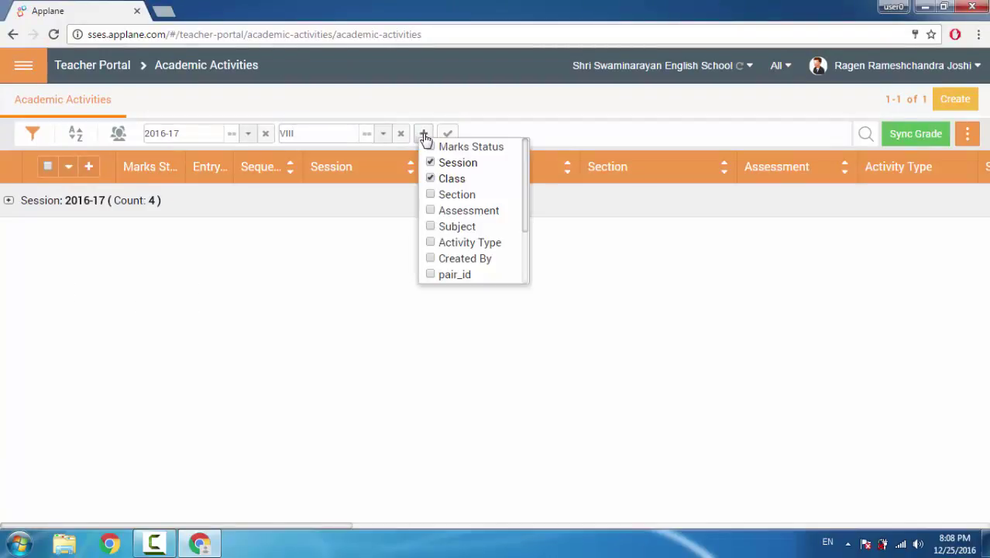
{"action": "left_click", "coordinate": [431, 196]}
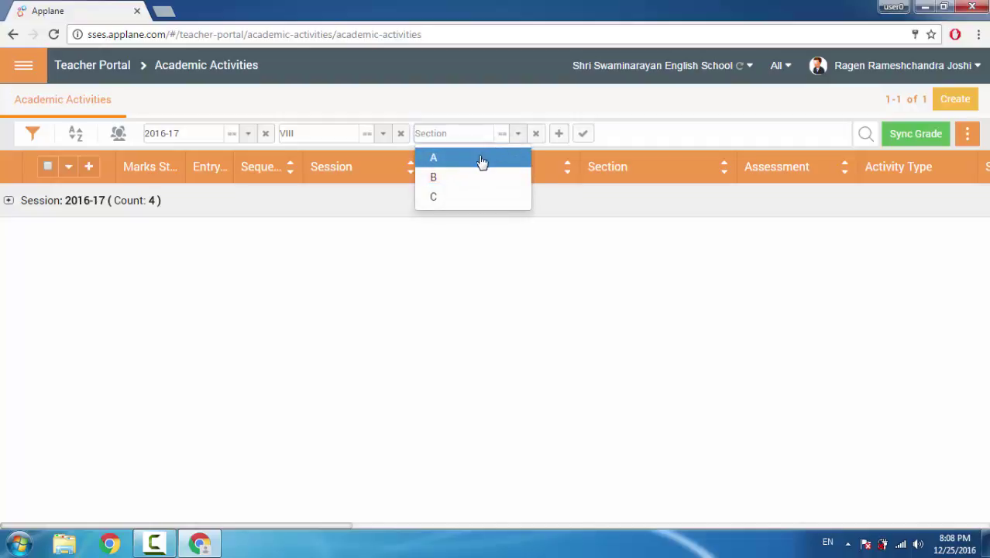
{"action": "left_click", "coordinate": [478, 160]}
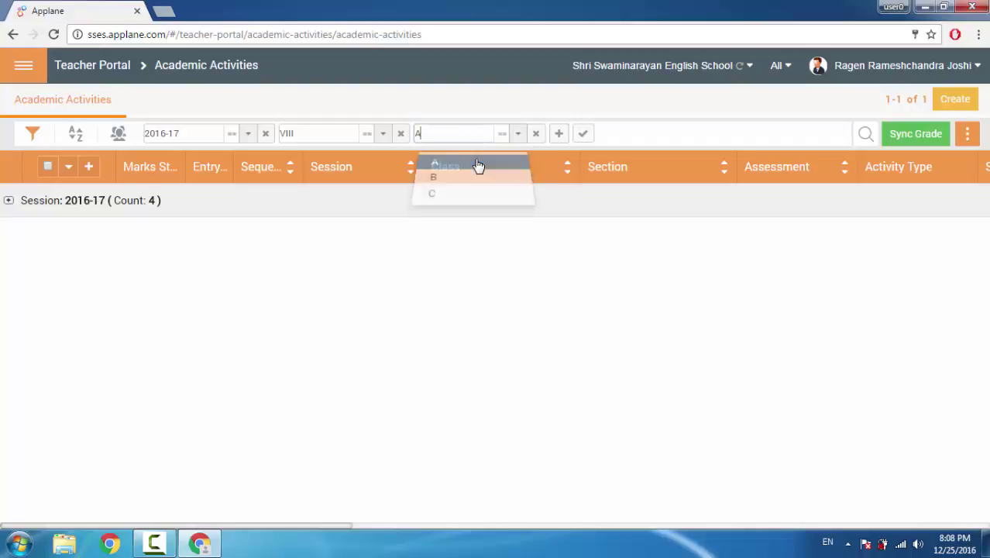
{"action": "left_click", "coordinate": [558, 136]}
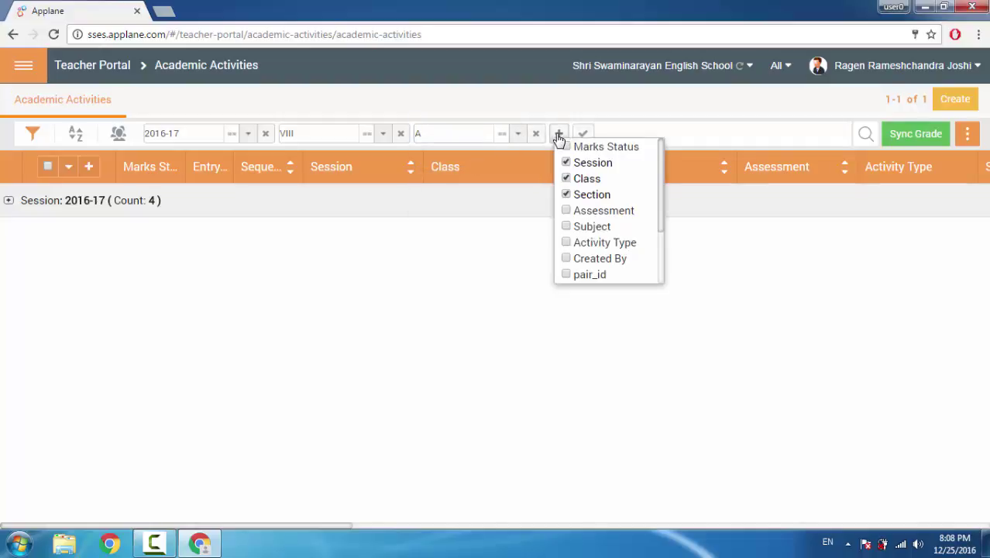
{"action": "left_click", "coordinate": [566, 213]}
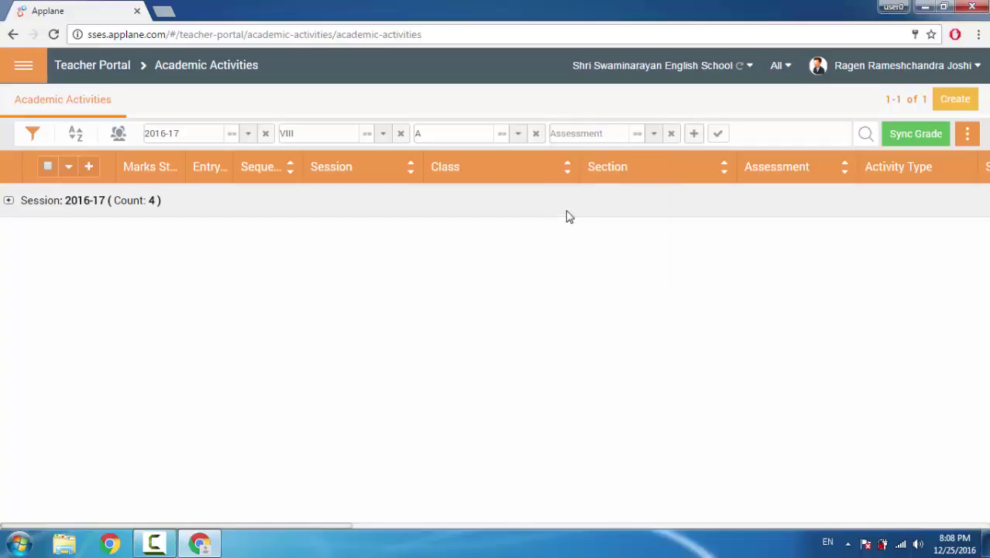
{"action": "left_click", "coordinate": [655, 136]}
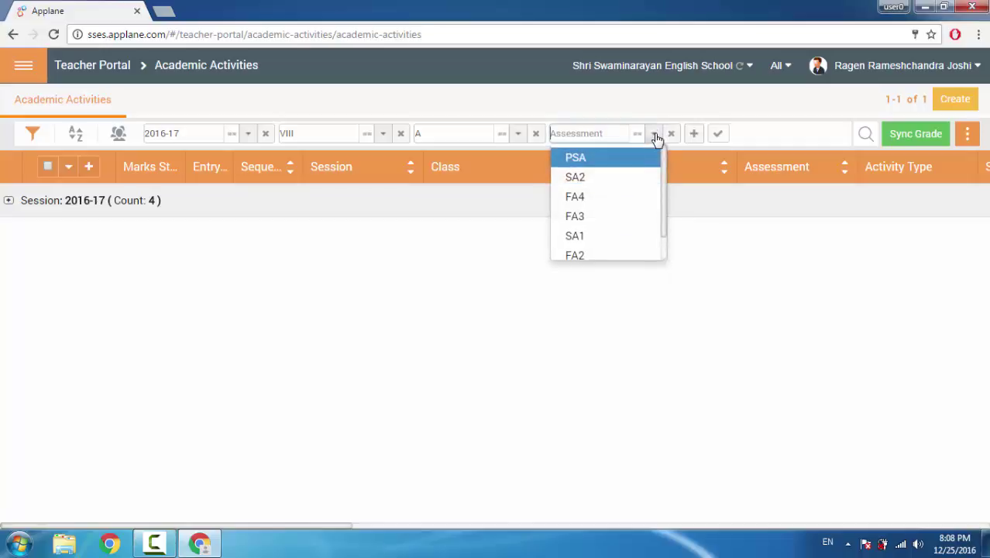
{"action": "left_click", "coordinate": [587, 223]}
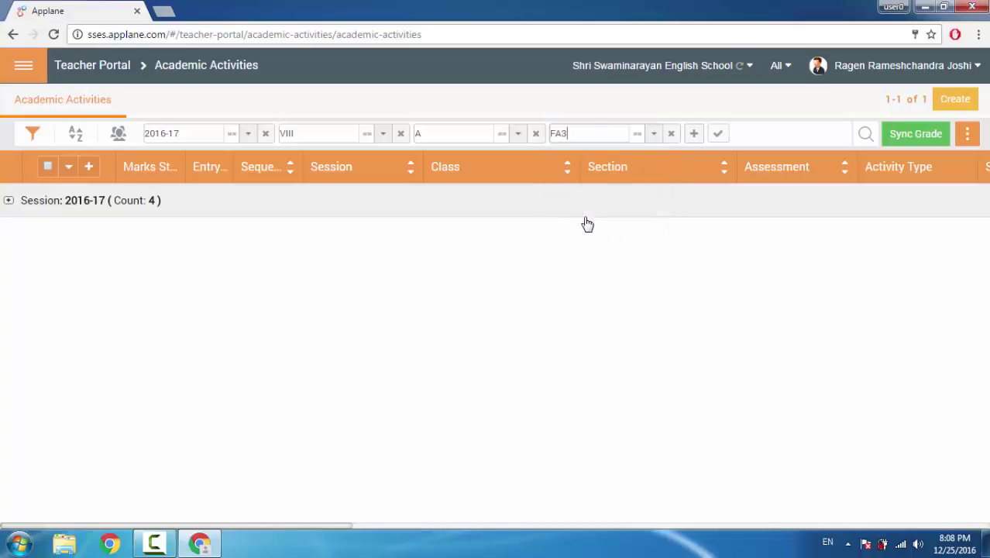
Add a Subject filter set to Maths
{"action": "left_click", "coordinate": [694, 135]}
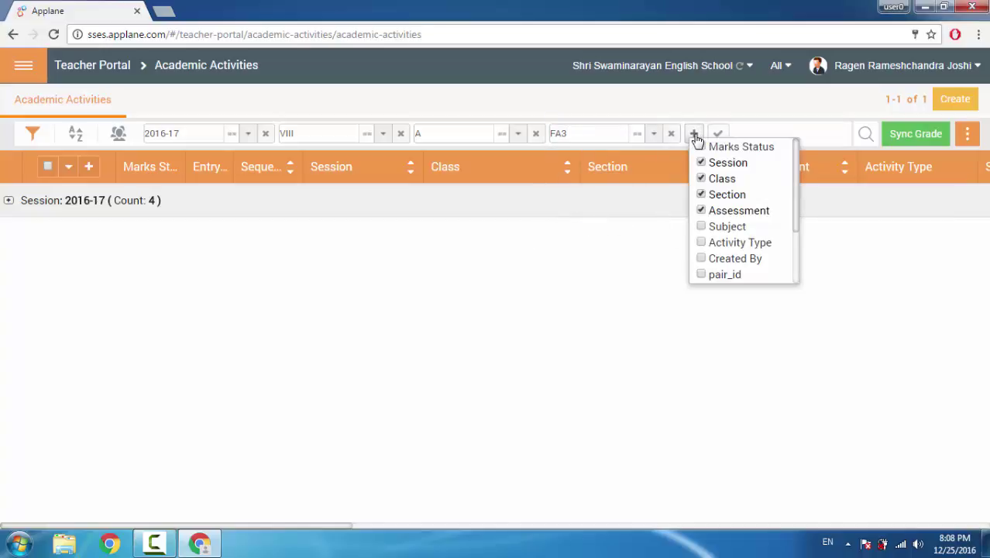
{"action": "left_click", "coordinate": [705, 226]}
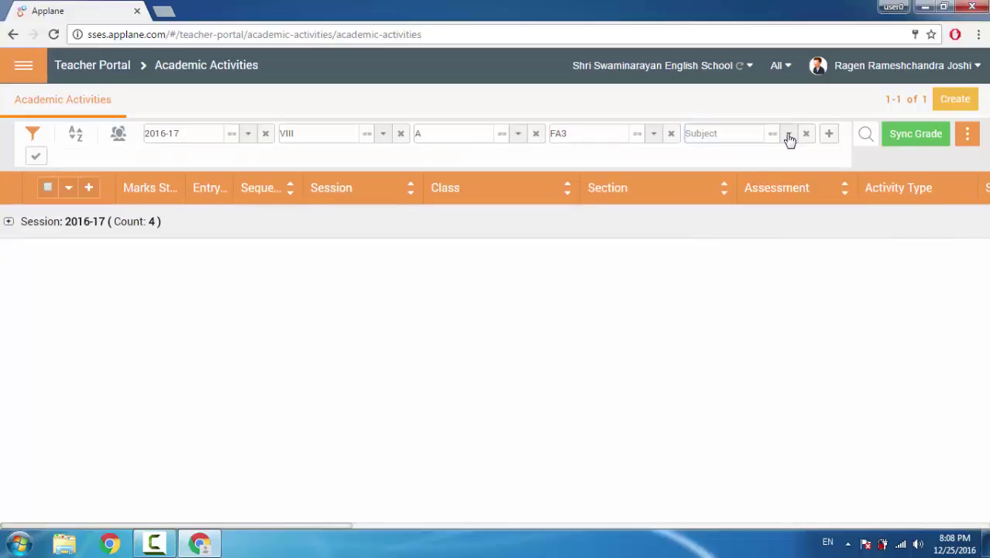
{"action": "left_click", "coordinate": [789, 135]}
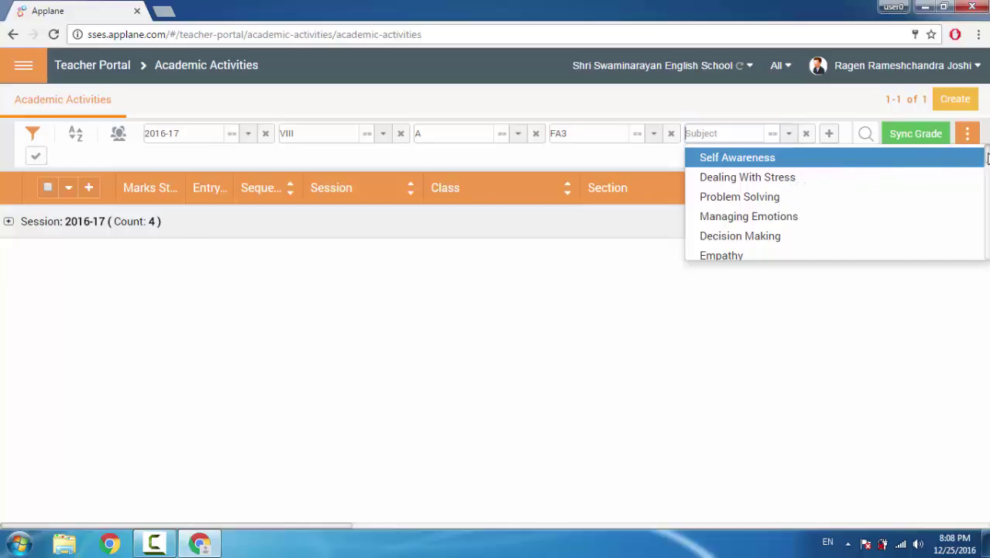
{"action": "left_click_drag", "start_coordinate": [987, 159], "coordinate": [989, 217]}
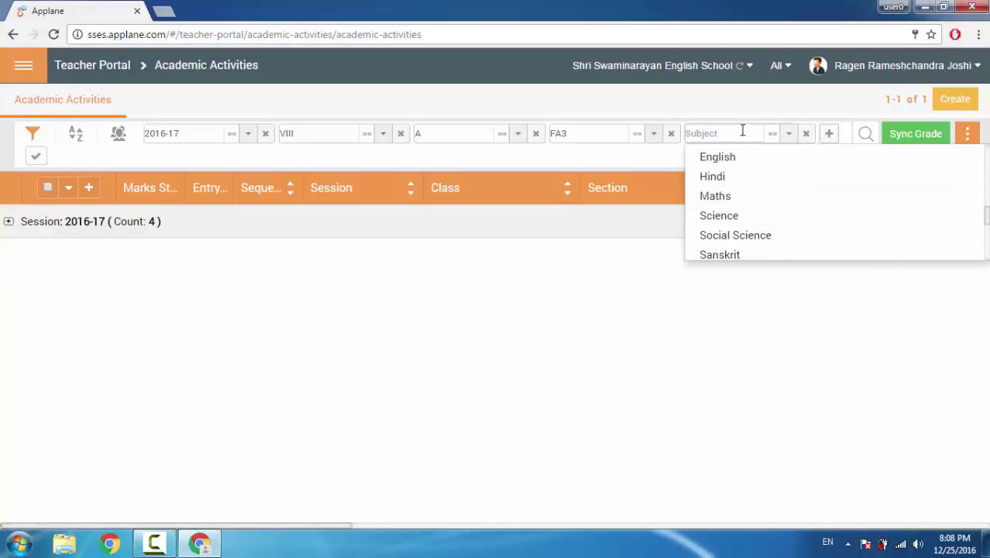
{"action": "left_click", "coordinate": [733, 200]}
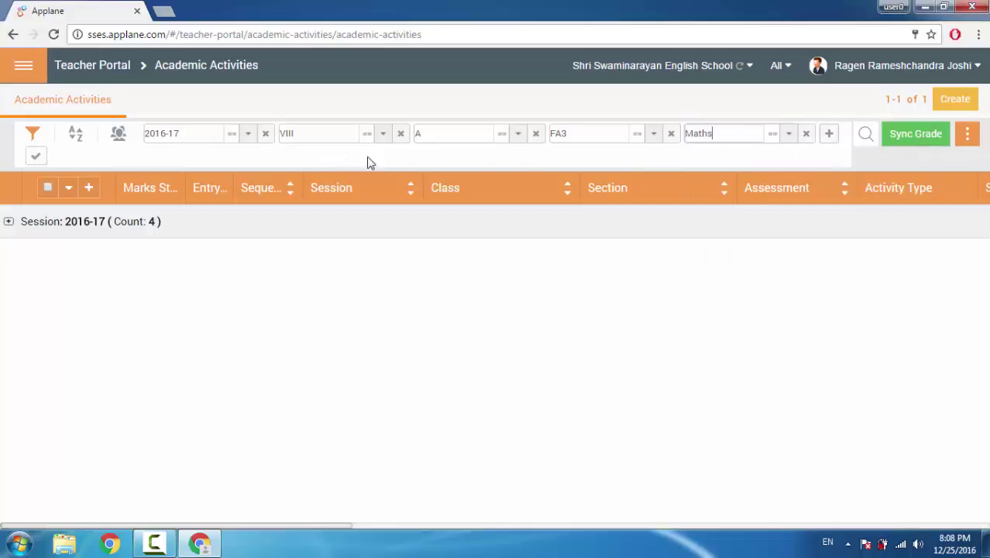
{"action": "left_click", "coordinate": [828, 135]}
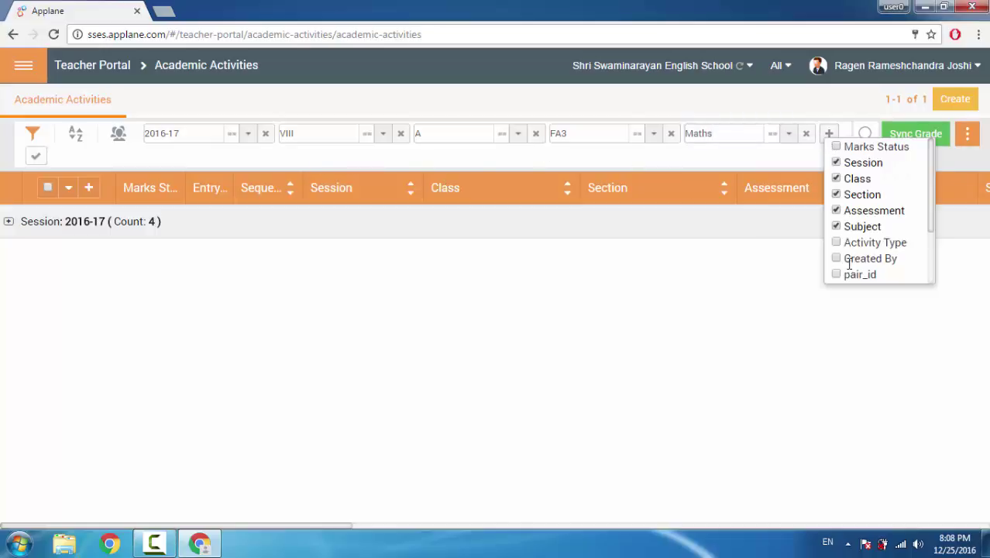
{"action": "left_click", "coordinate": [836, 241]}
{"action": "left_click", "coordinate": [791, 158]}
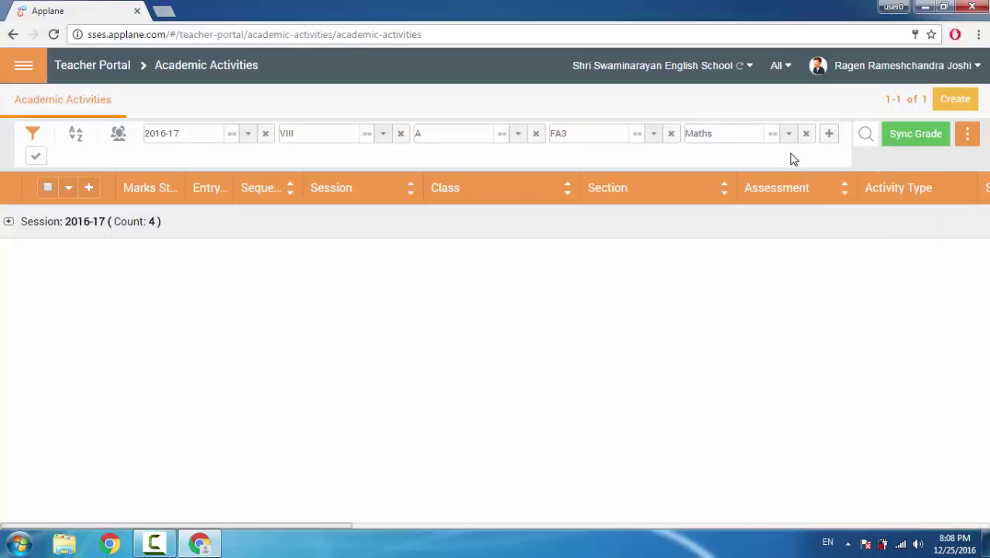
Apply the filters and expand the 2016-17 session group to show its four FA3 Maths activities
{"action": "left_click", "coordinate": [34, 156]}
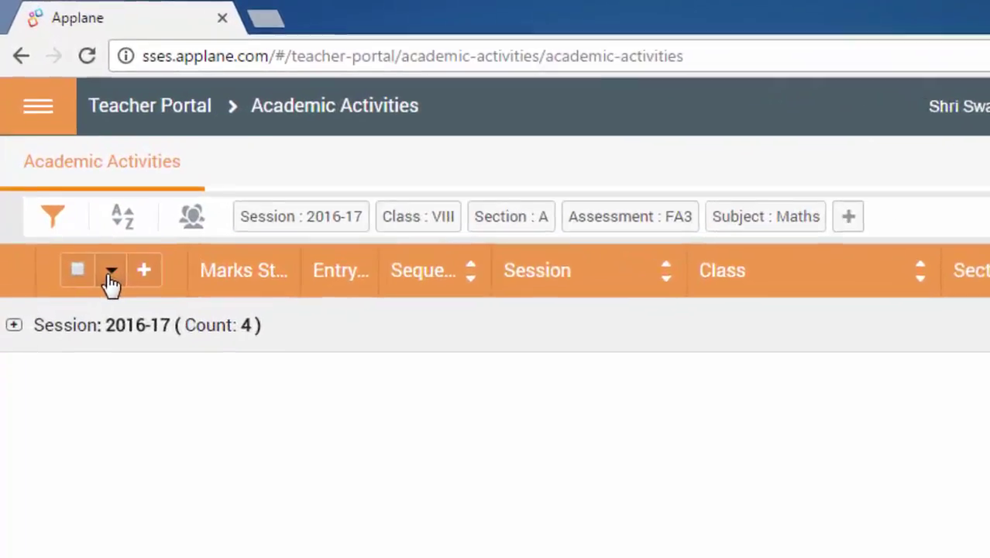
{"action": "left_click", "coordinate": [111, 279]}
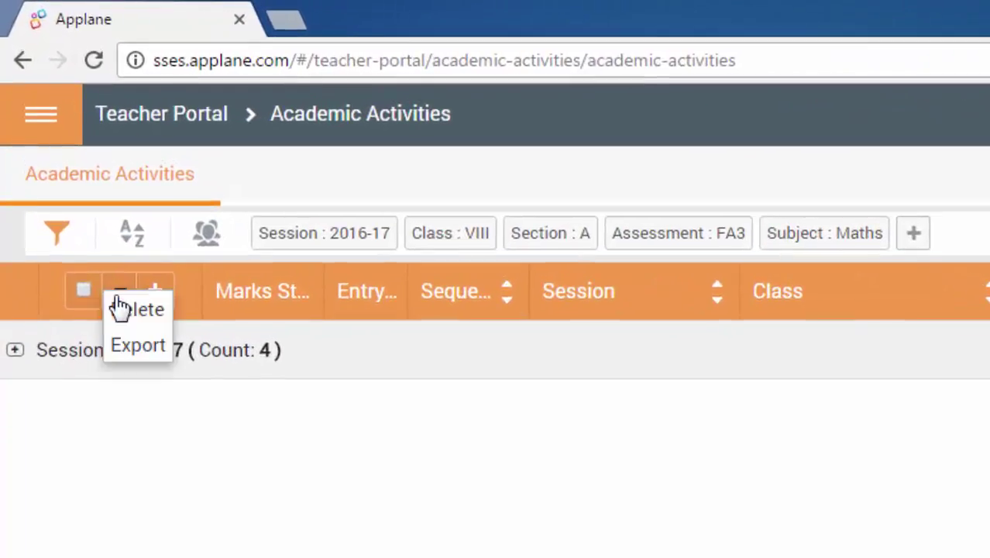
{"action": "left_click", "coordinate": [15, 353]}
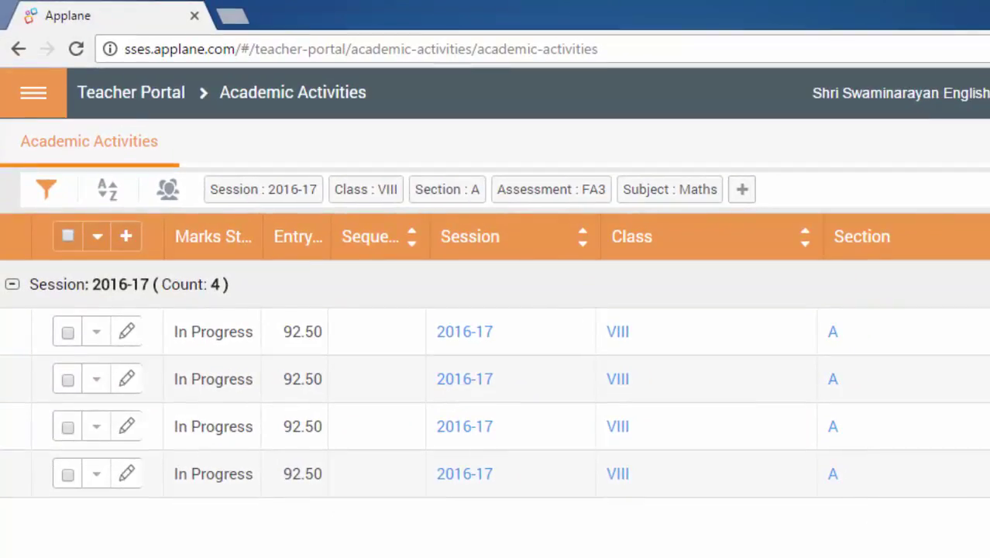
{"action": "scroll", "coordinate": [452, 372], "scroll_direction": "right", "scroll_amount": 10}
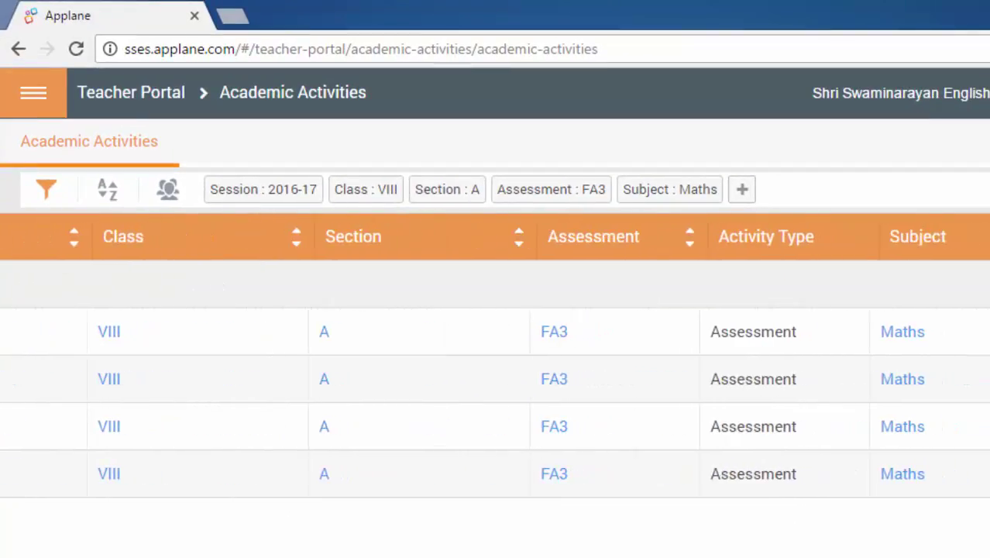
{"action": "scroll", "coordinate": [481, 353], "scroll_direction": "right", "scroll_amount": 3}
{"action": "scroll", "coordinate": [480, 353], "scroll_direction": "left", "scroll_amount": 2}
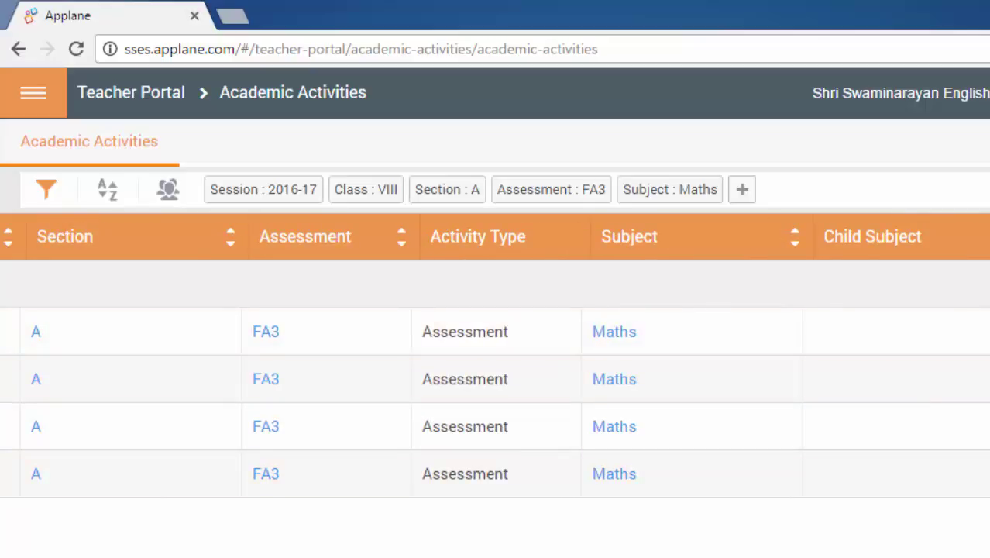
{"action": "scroll", "coordinate": [128, 392], "scroll_direction": "left", "scroll_amount": 10}
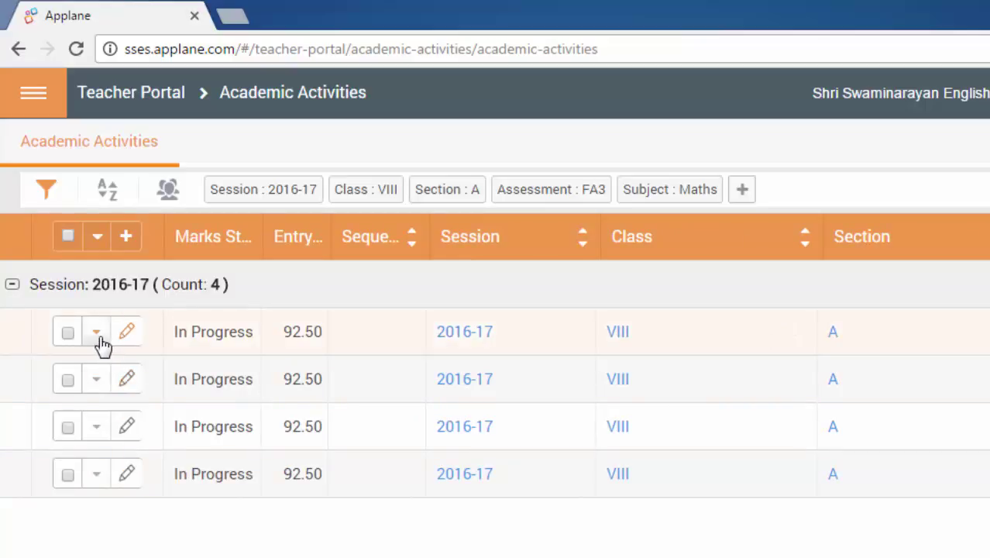
Open Enter Student Result for the first activity, widen the form and dismiss the warning
{"action": "left_click", "coordinate": [97, 333]}
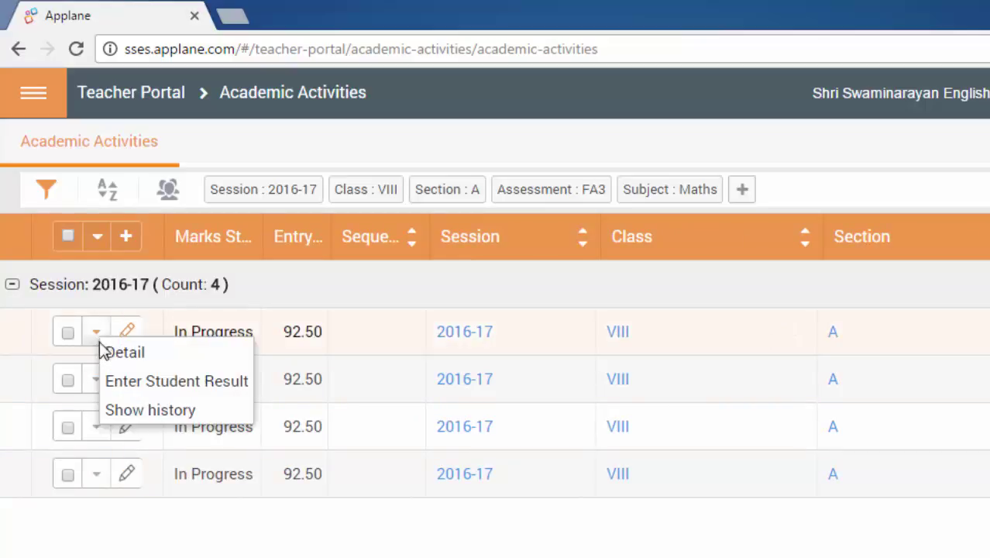
{"action": "left_click", "coordinate": [116, 383]}
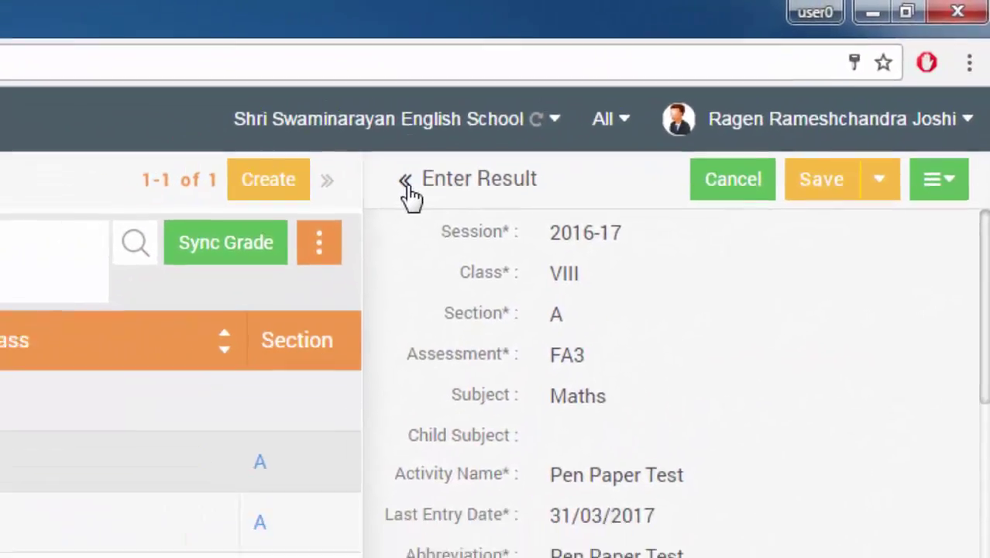
{"action": "left_click", "coordinate": [353, 200]}
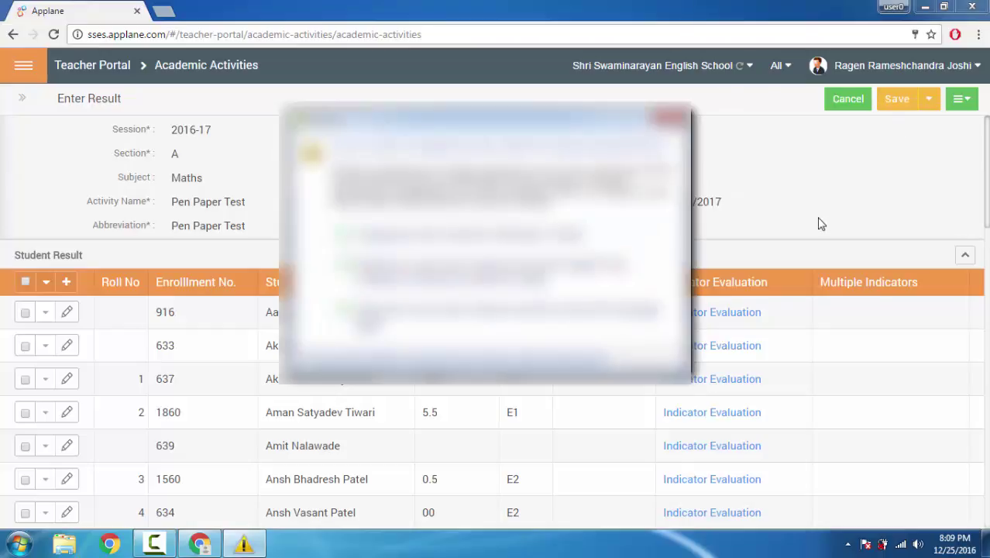
{"action": "left_click", "coordinate": [449, 267]}
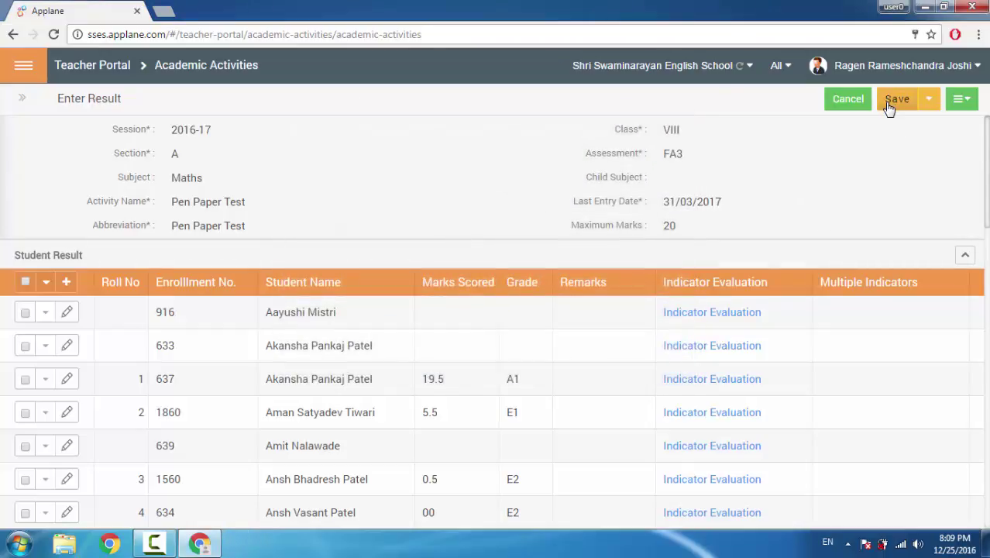
Cancel the result entry and log out of Applane
{"action": "left_click", "coordinate": [843, 103]}
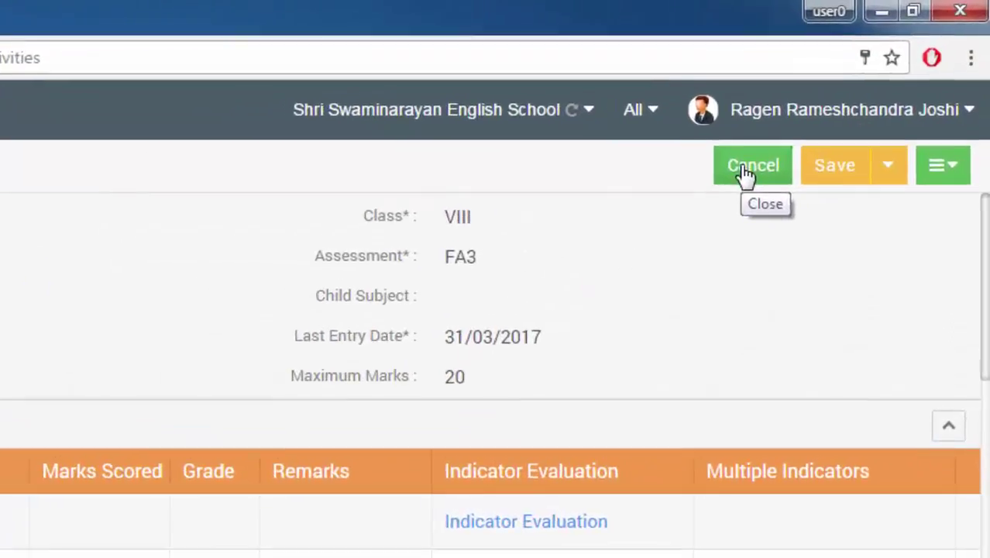
{"action": "left_click", "coordinate": [845, 102]}
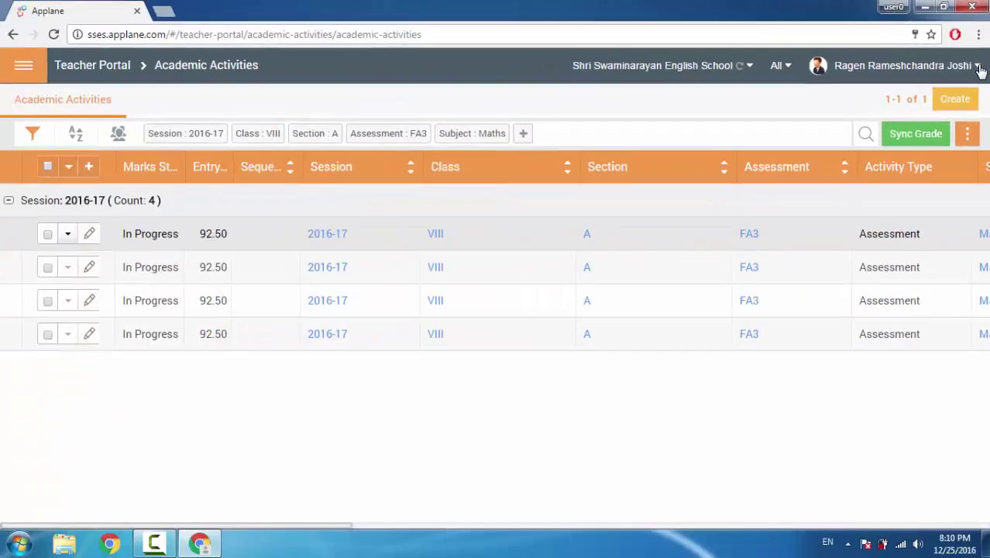
{"action": "left_click", "coordinate": [968, 112]}
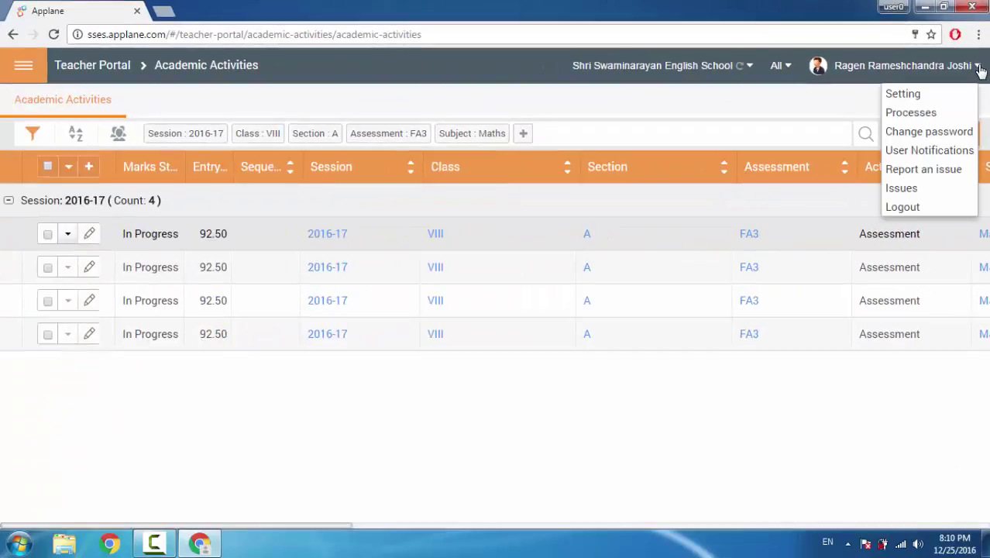
{"action": "left_click", "coordinate": [913, 209]}
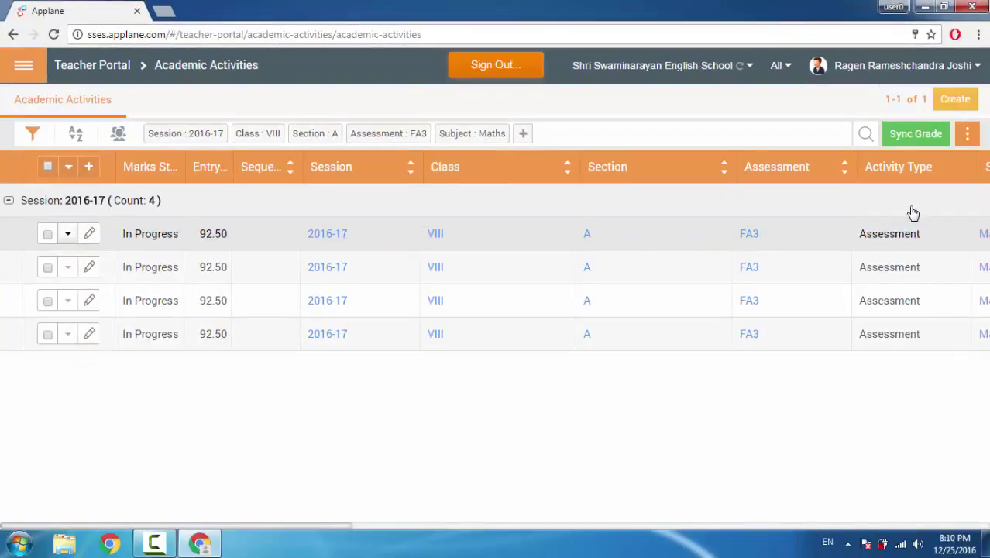